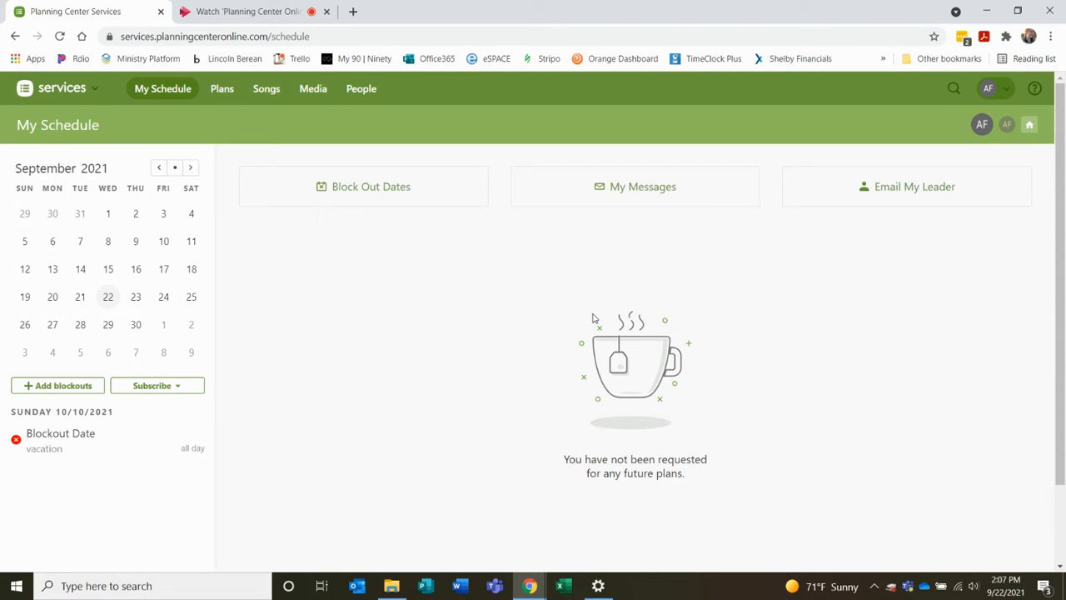
Open the teams of the October 3, 2021 Kids // Elementary plan and hide the other teams.
mouse_move(231, 89)
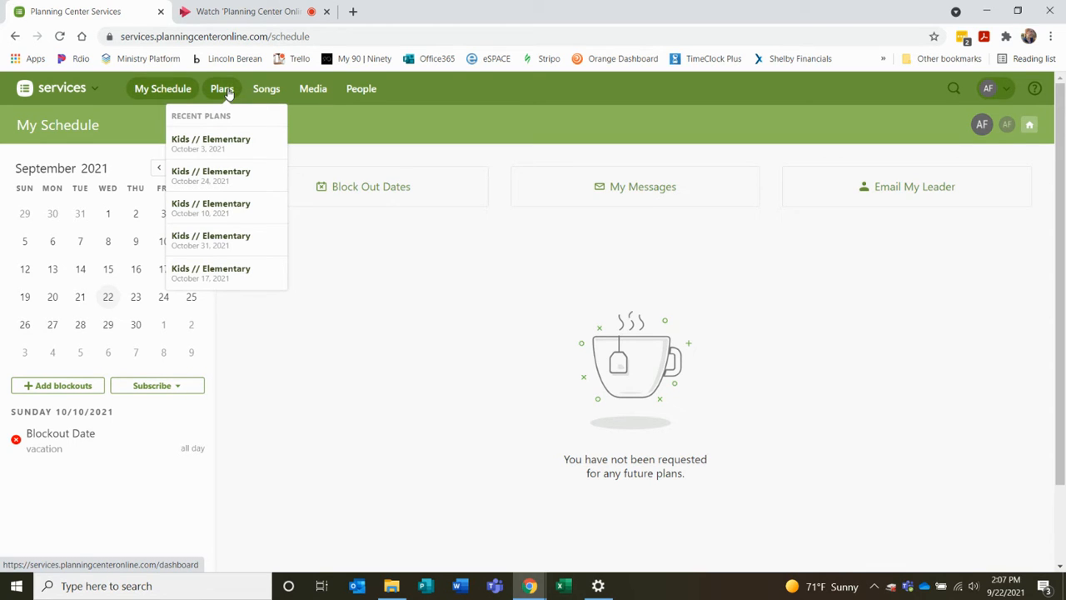
click(227, 92)
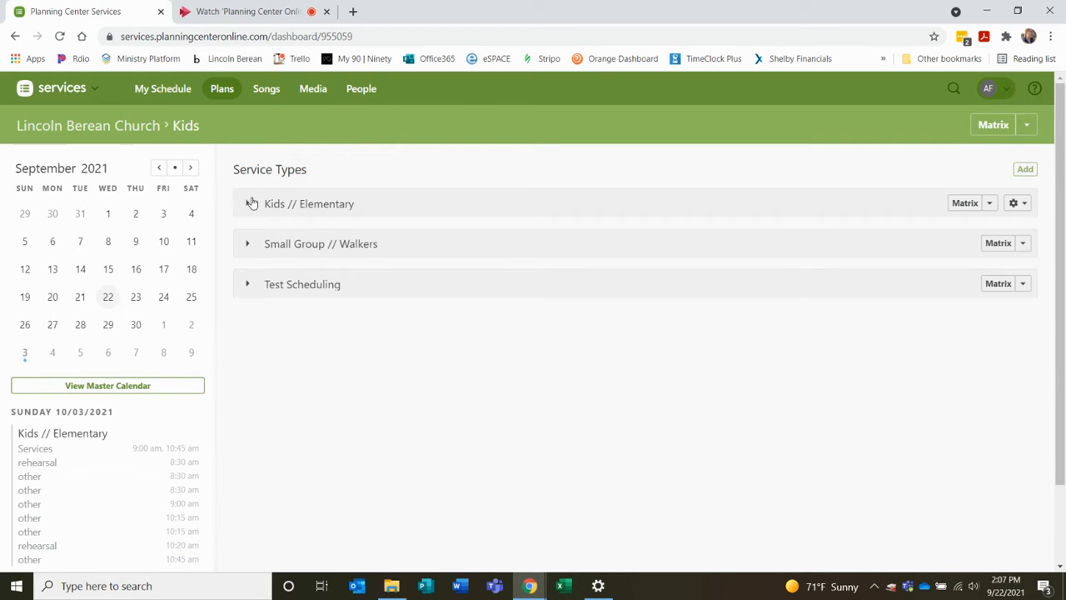
click(248, 203)
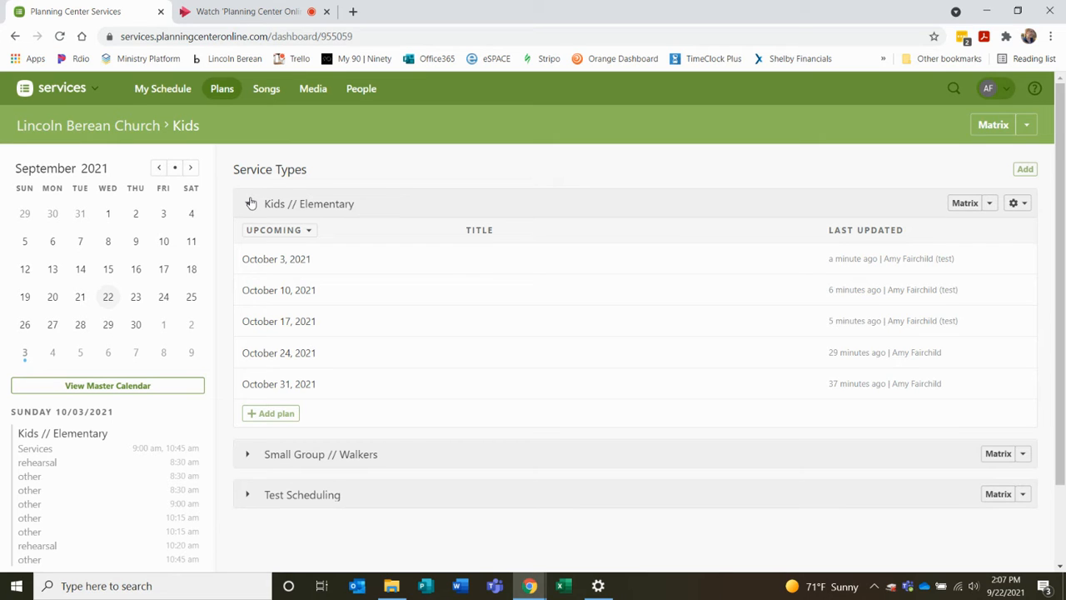
click(274, 265)
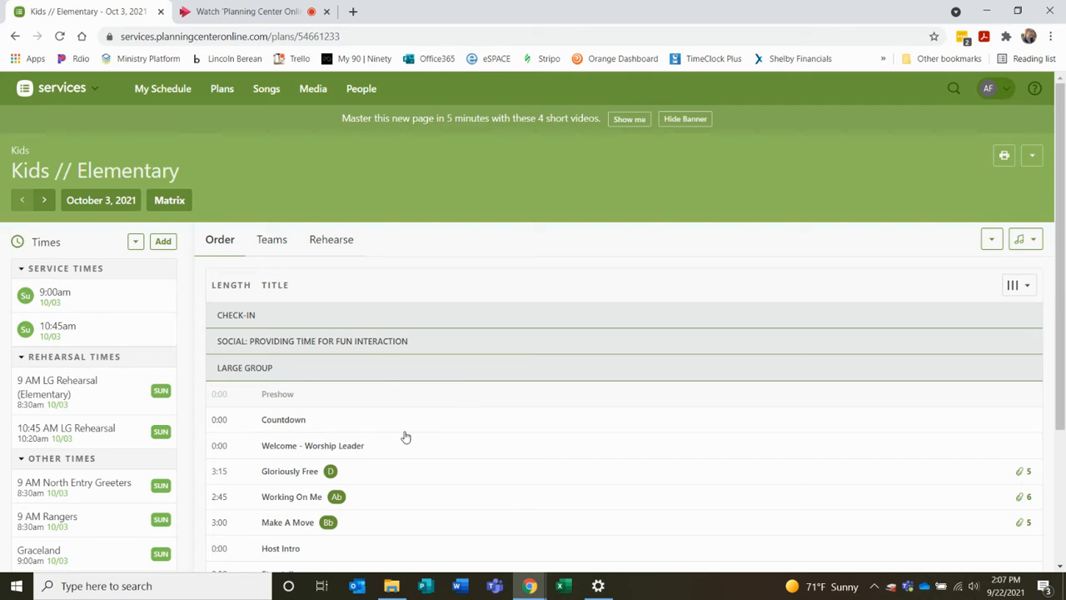
click(280, 242)
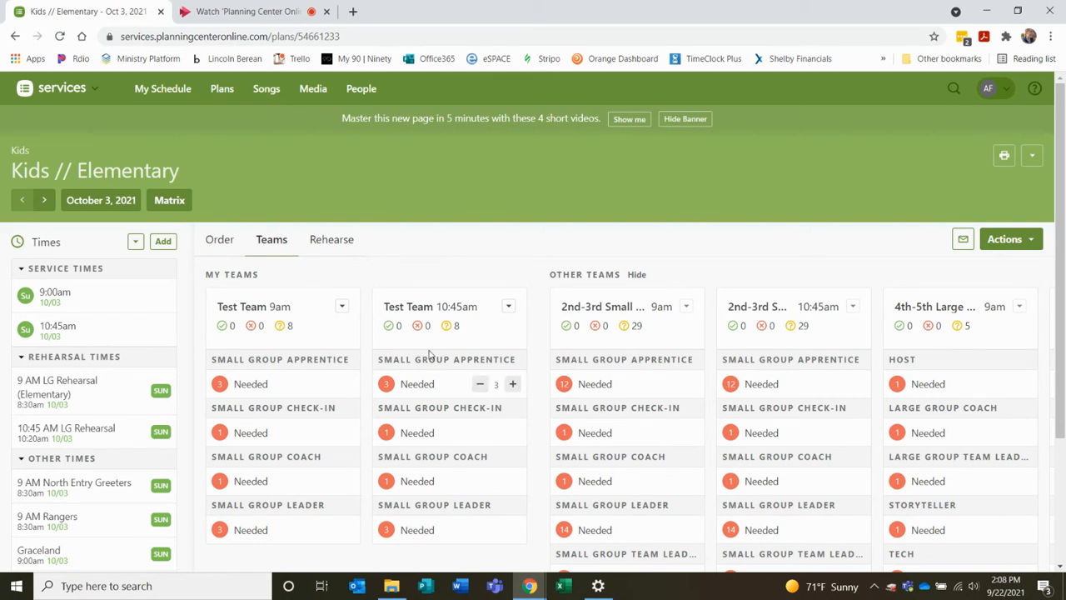
click(637, 275)
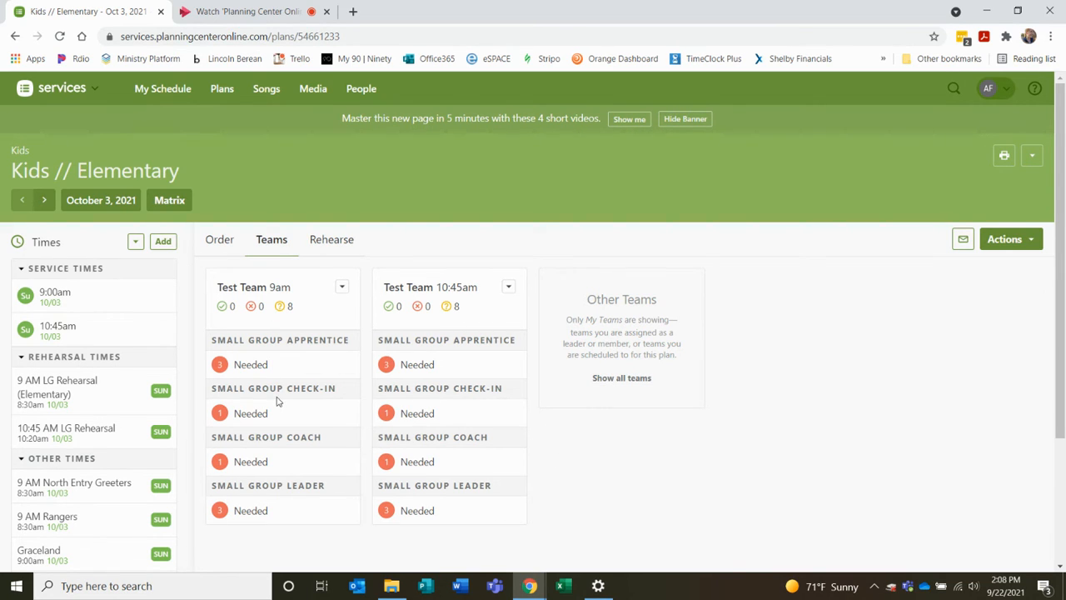
Add the two team members without conflicts as Small Group Leader for the Test Team at 10:45am.
mouse_move(471, 461)
click(416, 511)
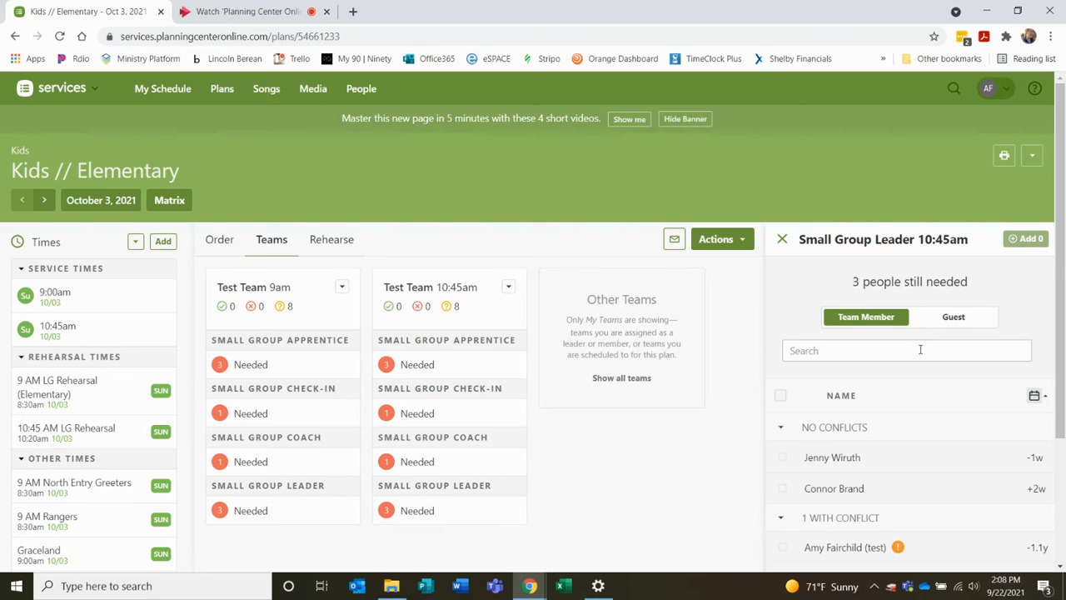
scroll(916, 400, down, 1)
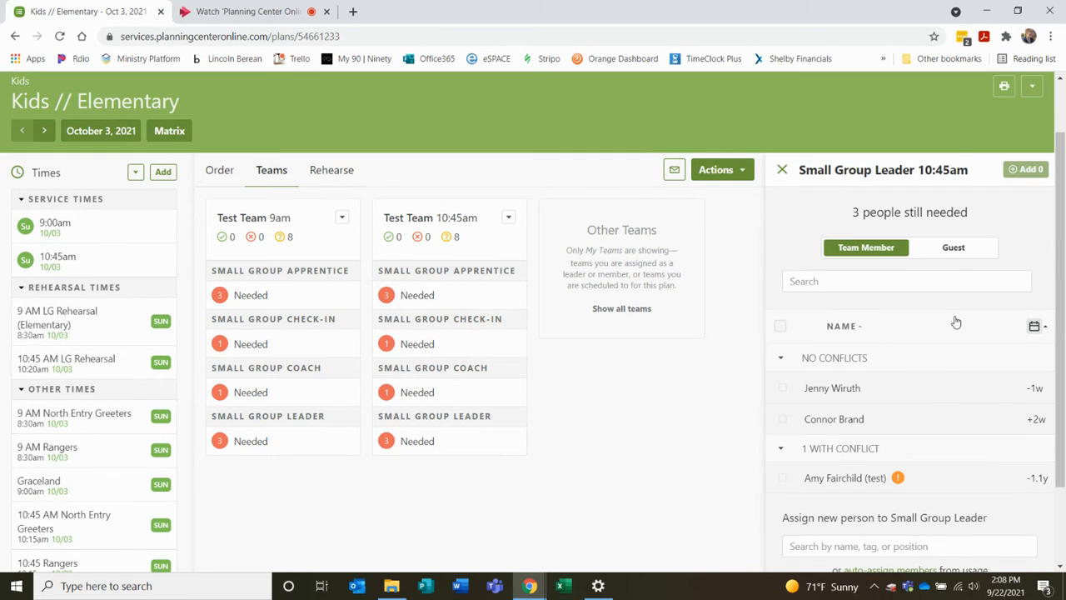
scroll(956, 322, down, 1)
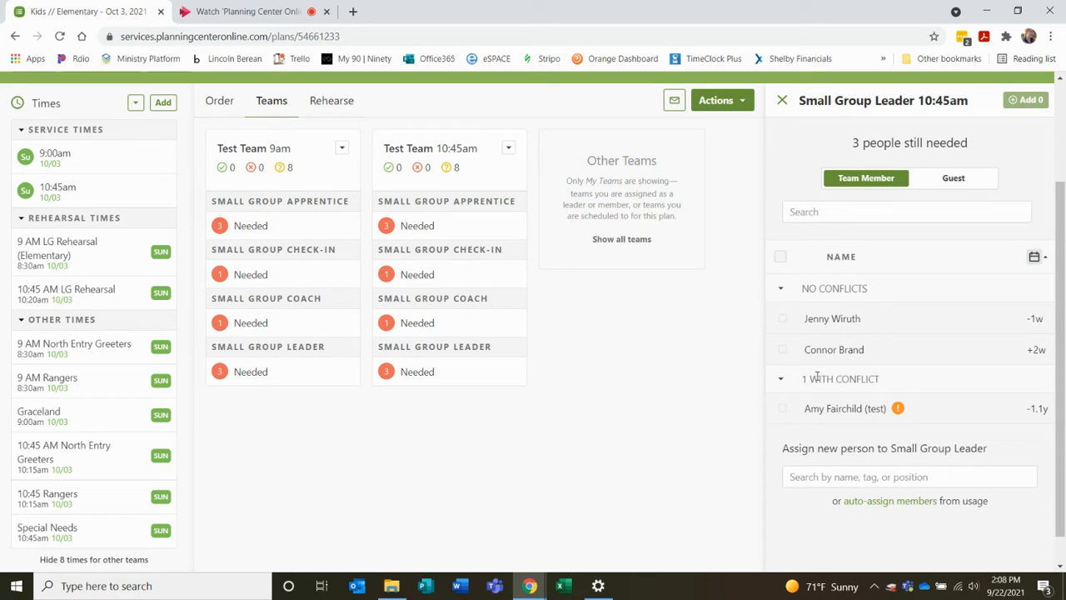
mouse_move(902, 408)
click(782, 383)
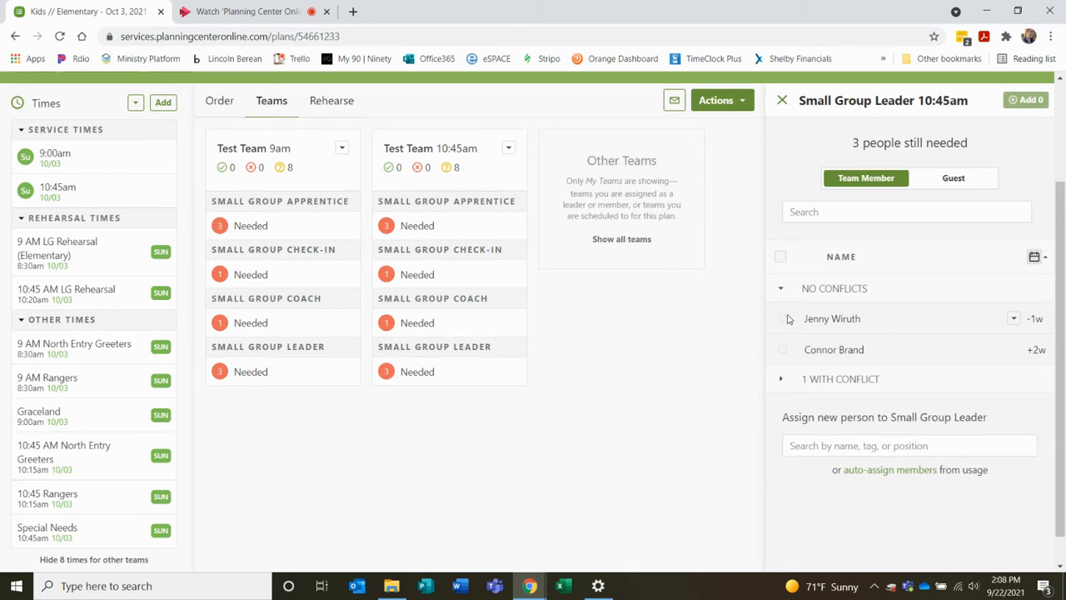
click(782, 319)
click(783, 351)
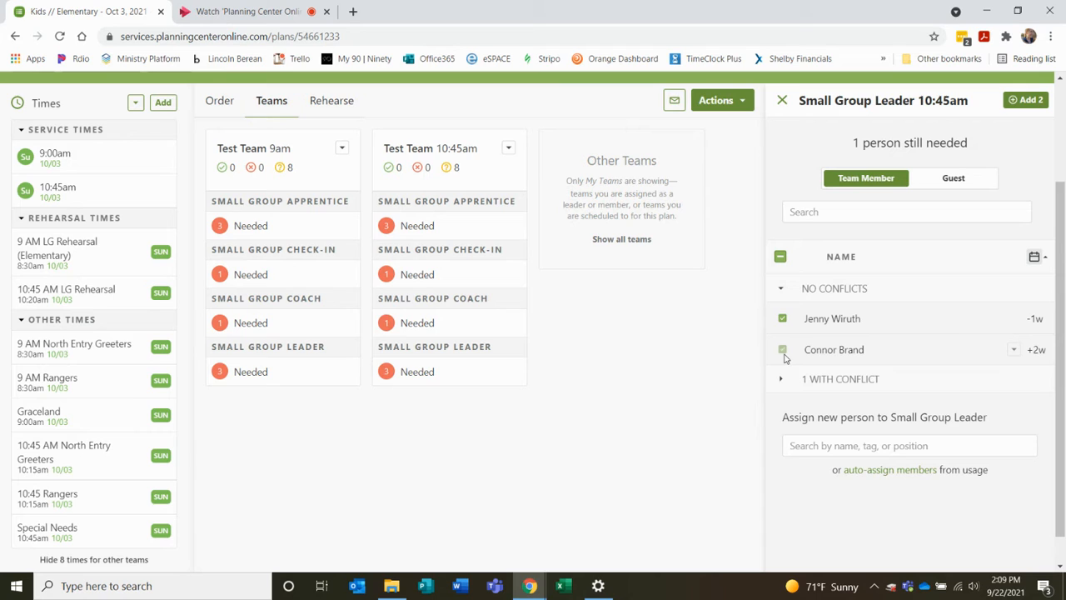
click(1027, 100)
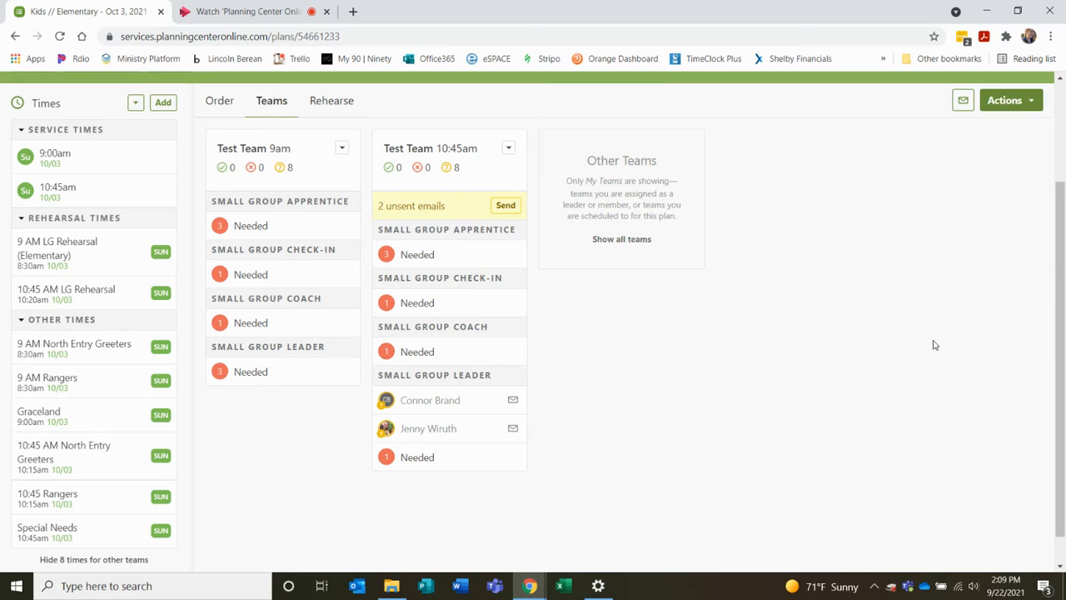
Review the Planning Center Scheduling Email for the Test Team's 10:45am prepared notifications, and cancel it without sending.
mouse_move(428, 469)
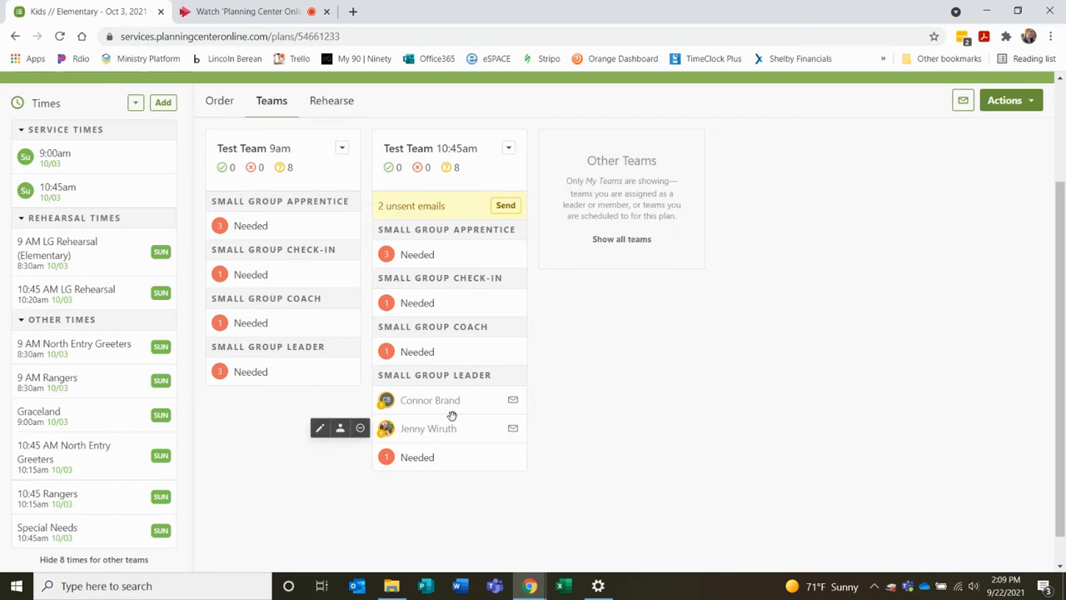
mouse_move(500, 410)
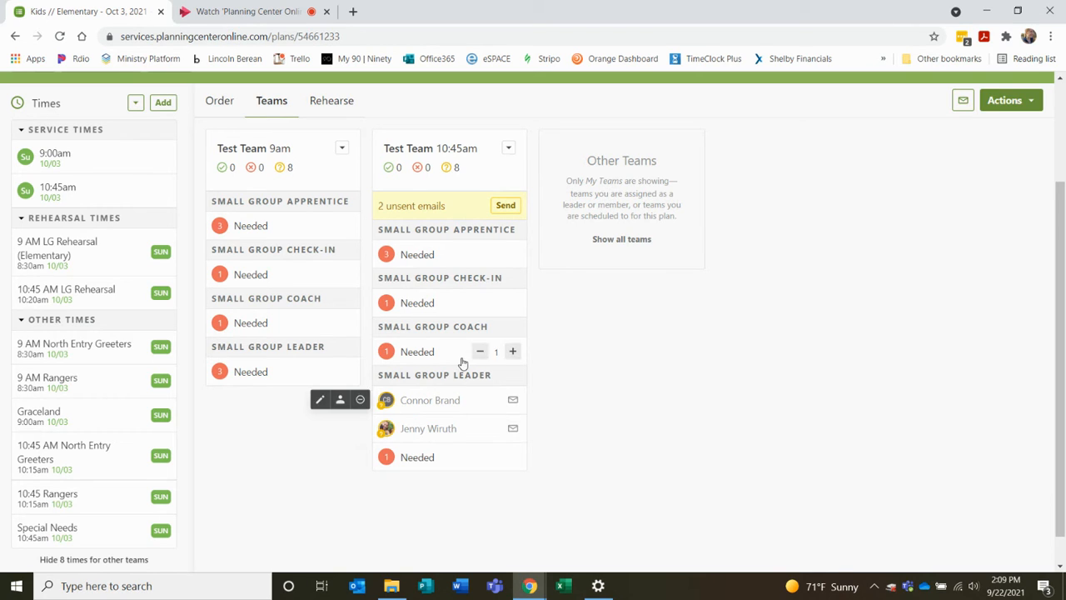
click(505, 206)
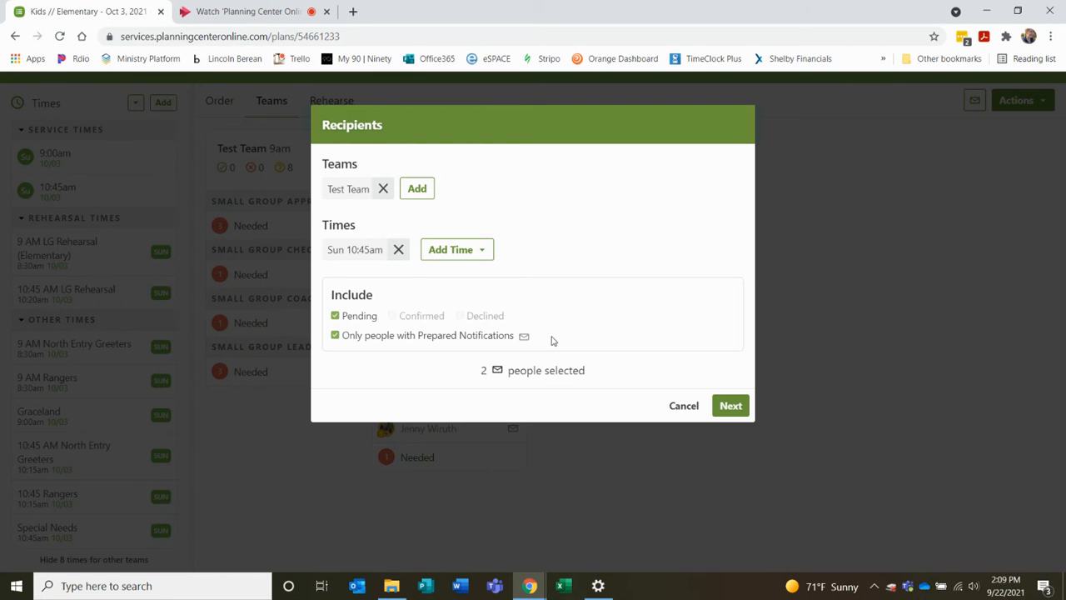
click(734, 406)
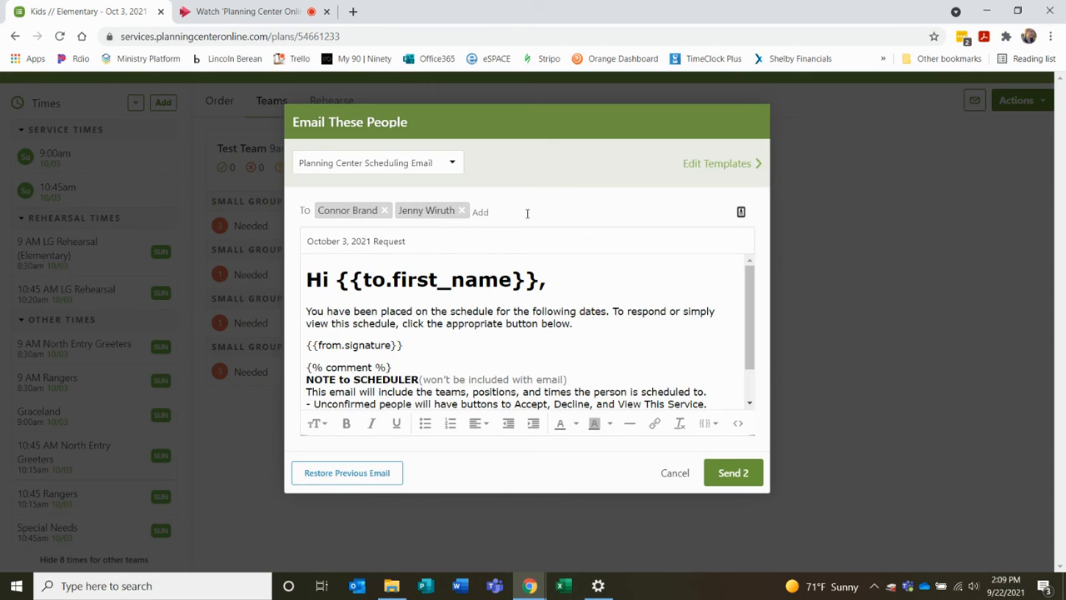
click(674, 473)
scroll(167, 333, up, 2)
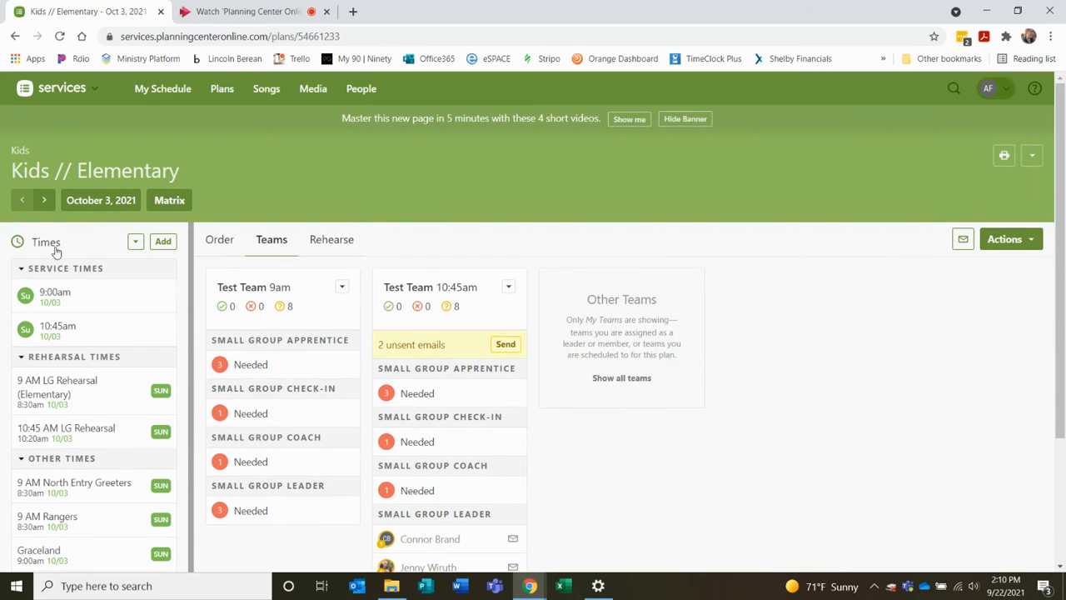
View the teams of the October 10, 2021 plan, and return to the October 3, 2021 plan through the plans list.
click(43, 204)
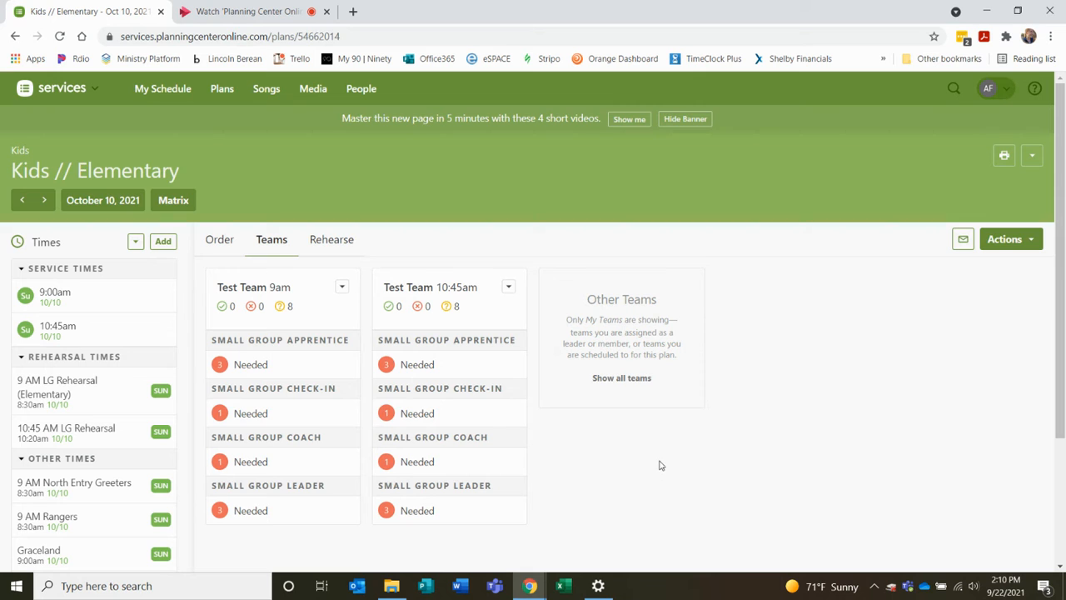
mouse_move(221, 97)
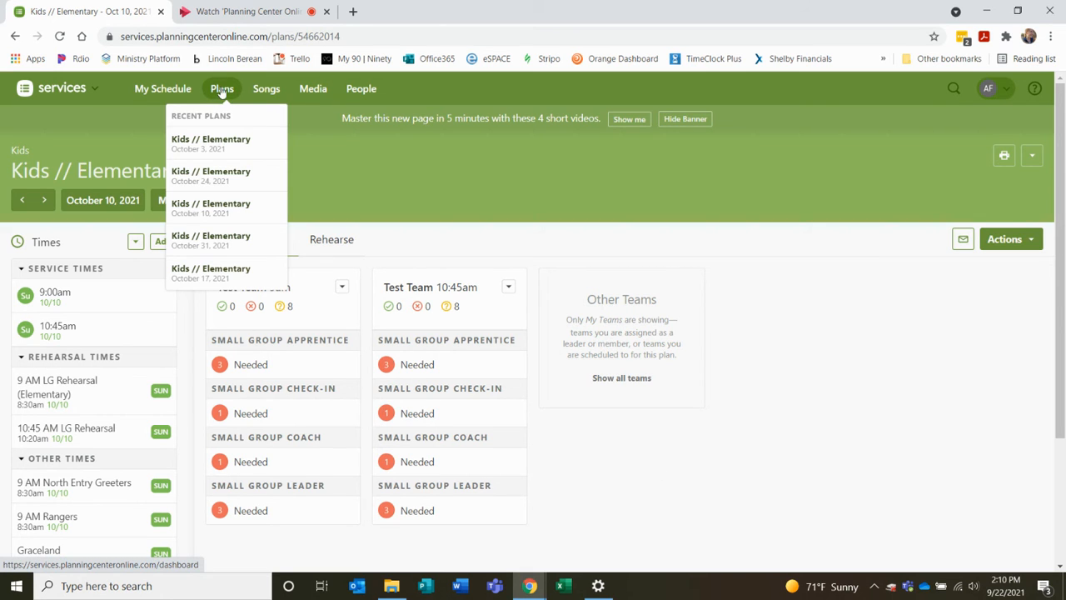
click(224, 93)
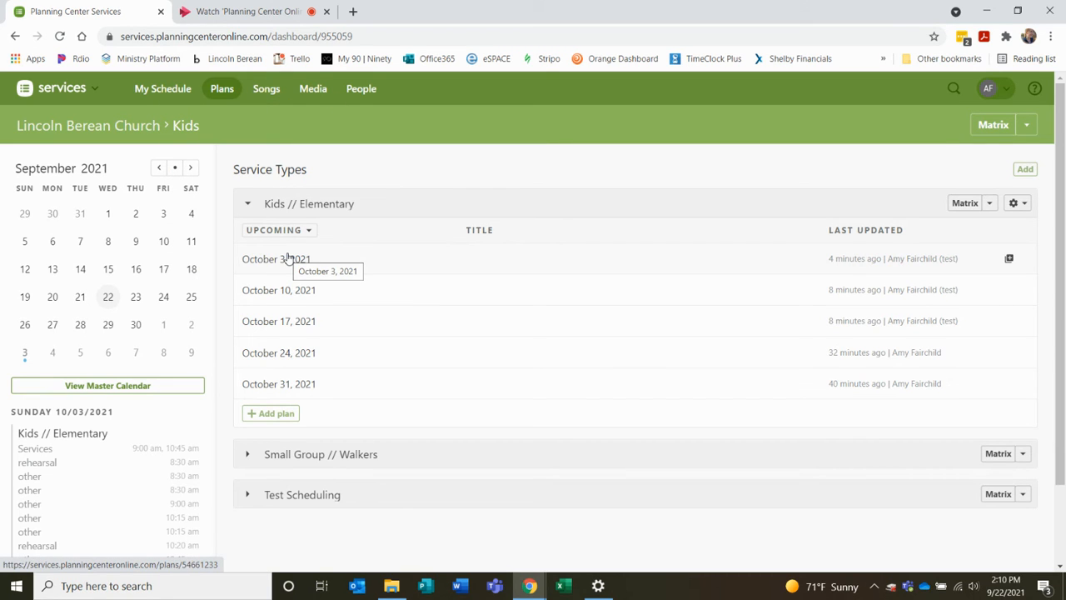
click(307, 259)
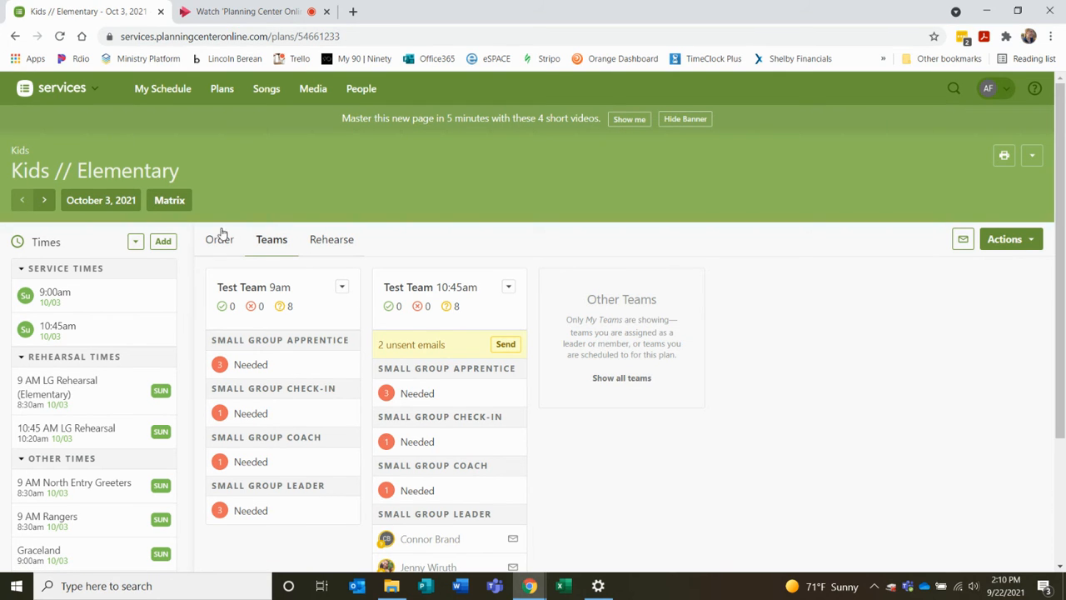
Open the Matrix for the October 3 plan with 5 next plans and look through its sections.
mouse_move(176, 206)
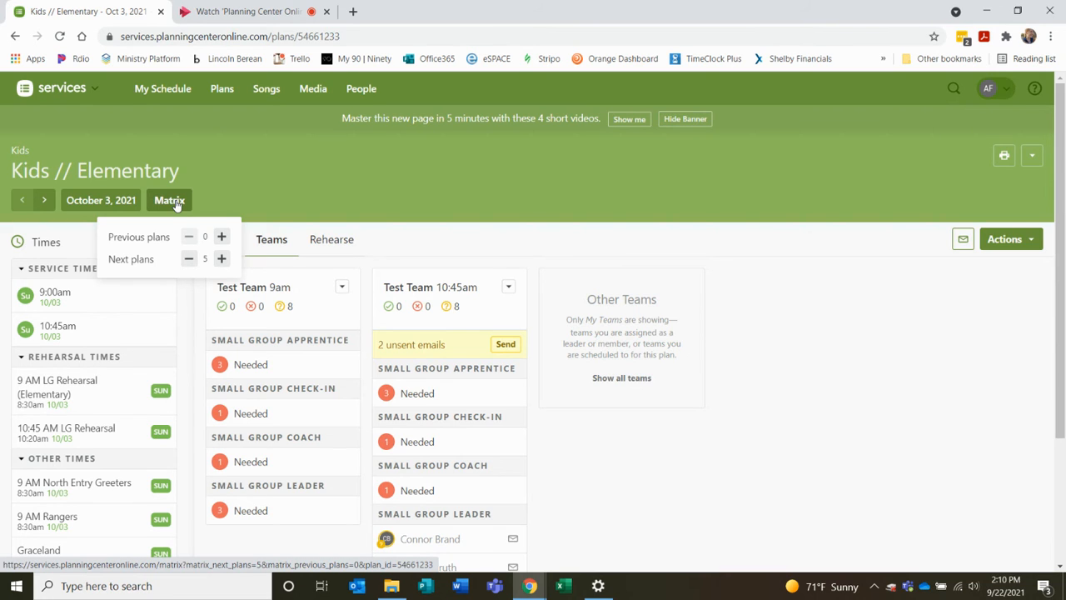
click(175, 205)
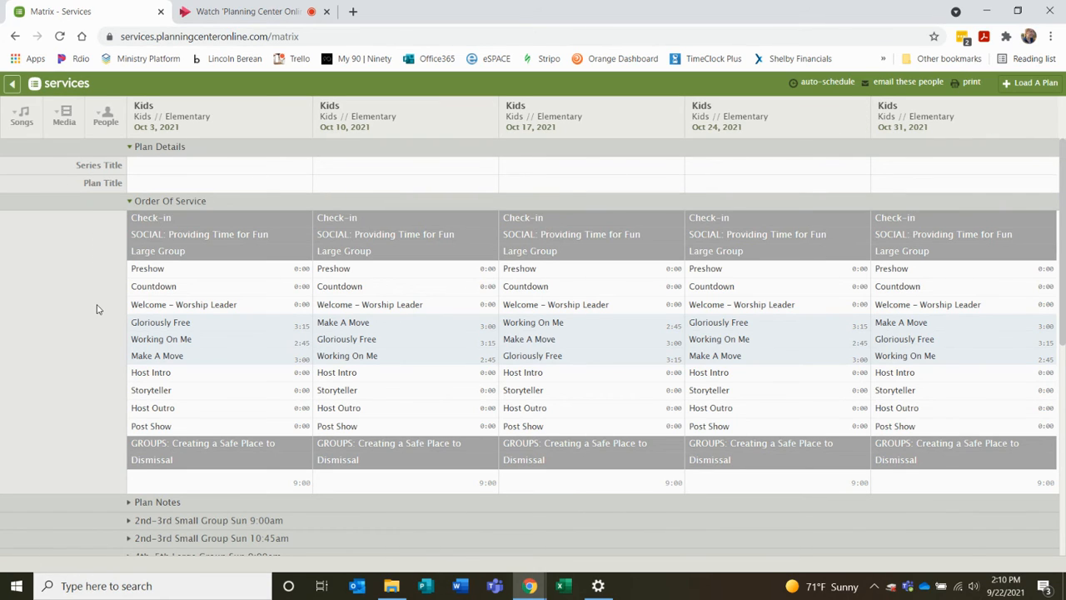
scroll(152, 474, down, 3)
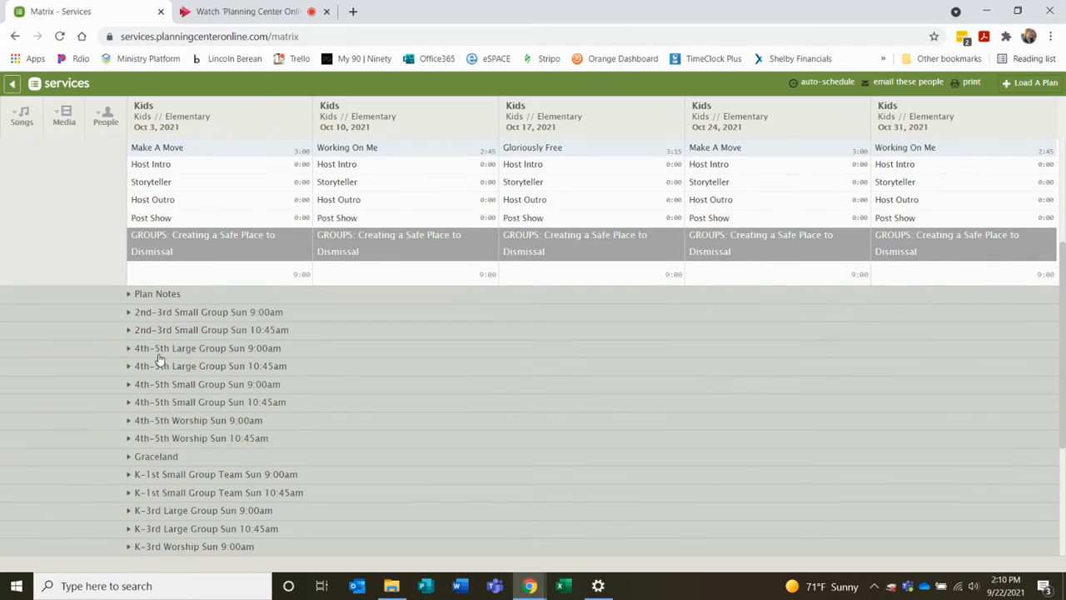
scroll(171, 366, down, 3)
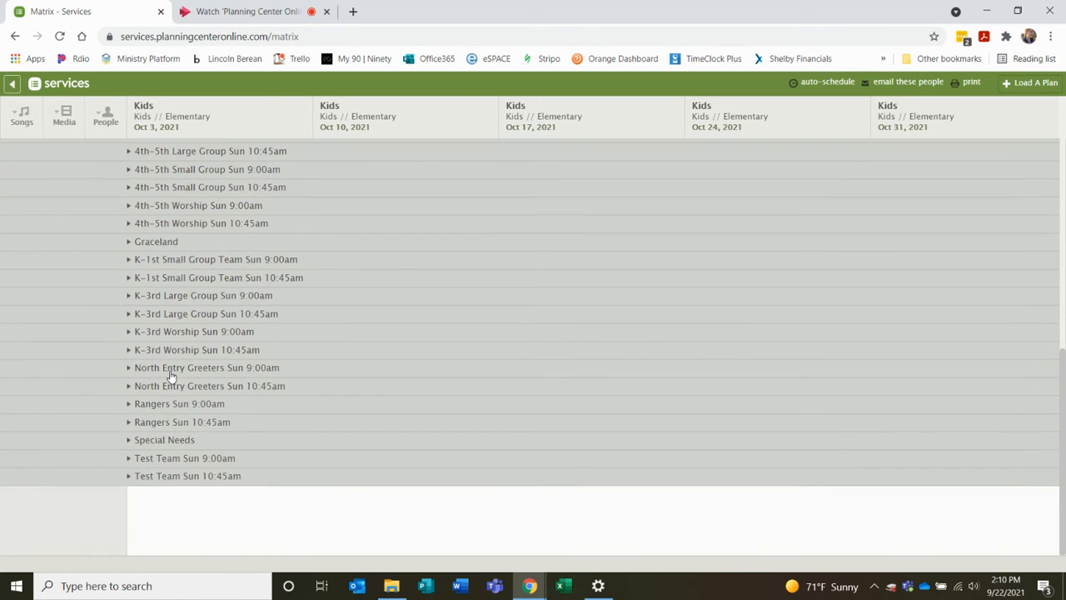
scroll(178, 367, up, 6)
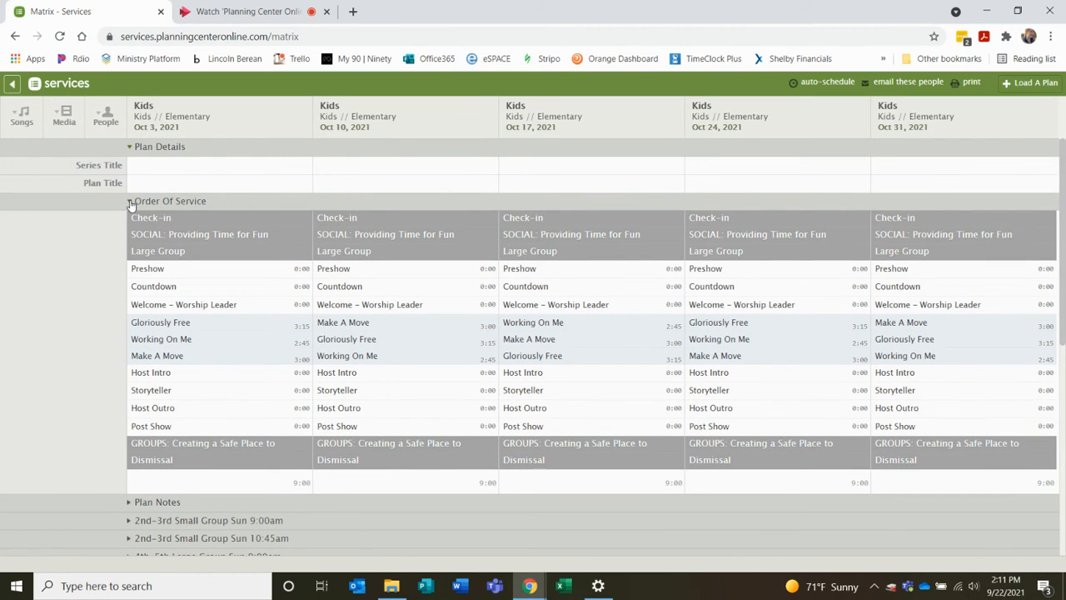
Collapse the Order Of Service section and expand the Test Team Sun 10:45am positions in the matrix.
click(130, 201)
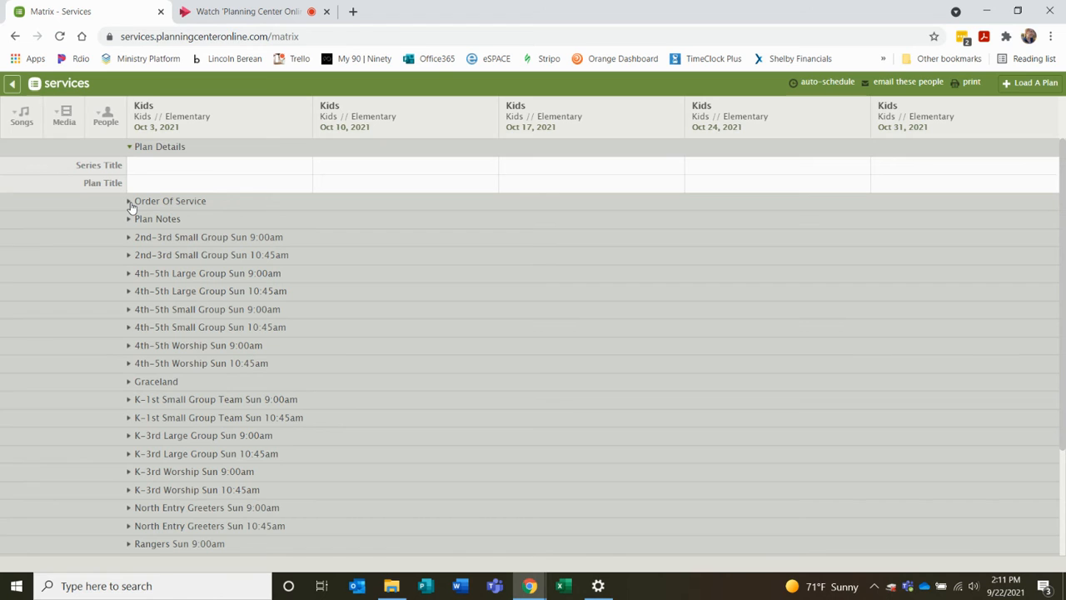
scroll(200, 275, down, 2)
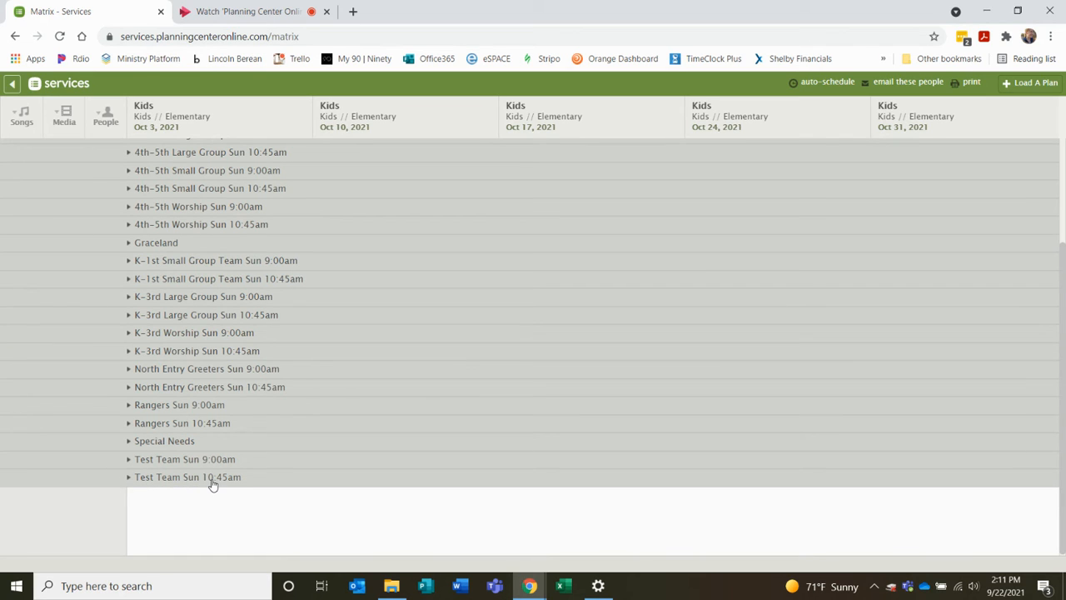
click(130, 480)
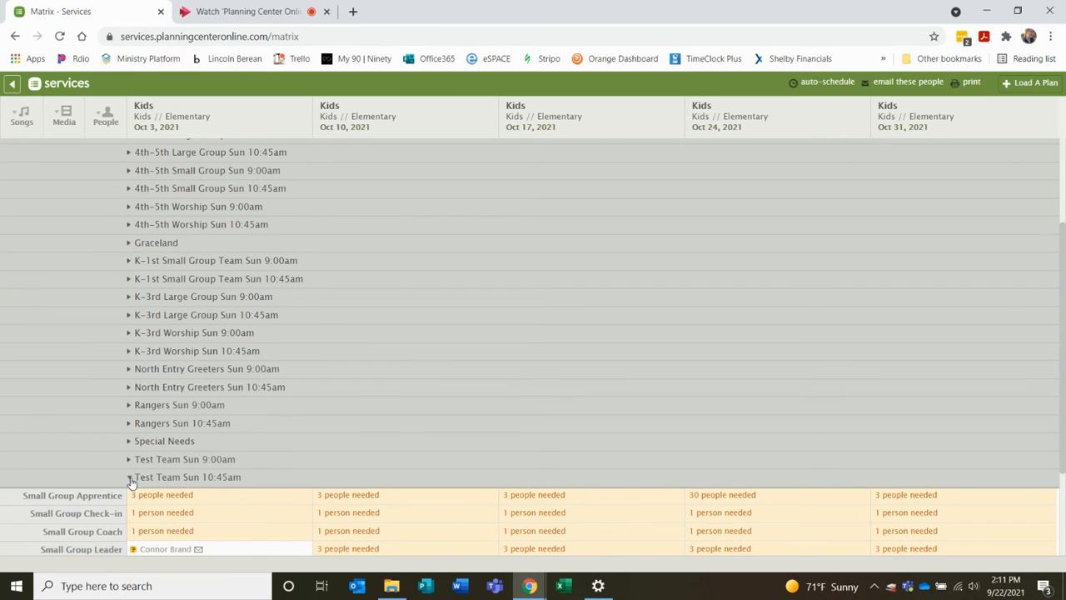
scroll(228, 395, down, 2)
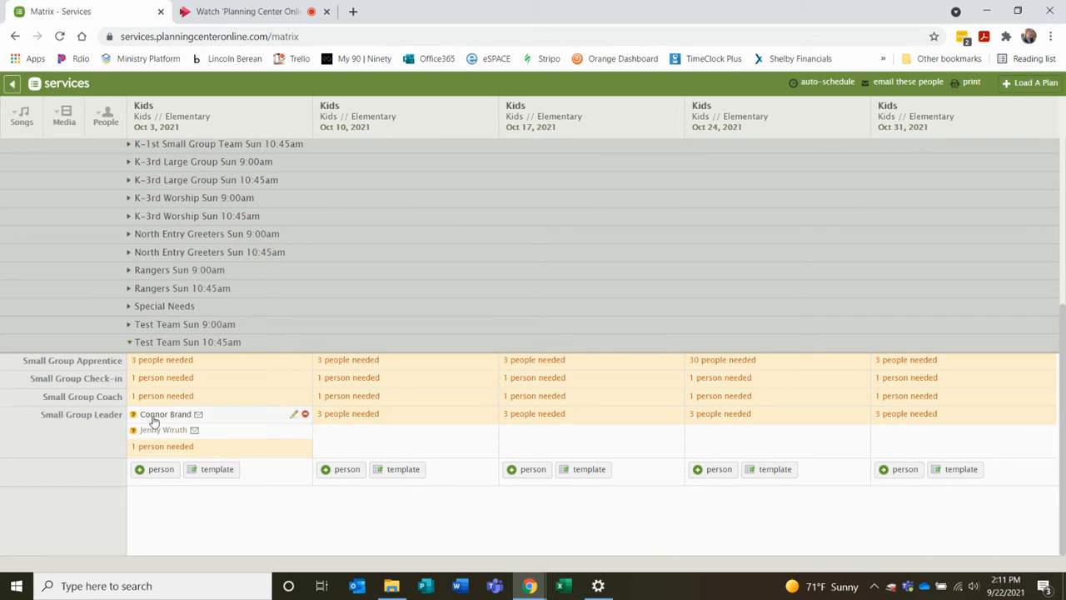
Schedule the team member without conflicts as the October 10 Small Group Leader at 10:45am, also showing people with conflicts before accepting.
click(349, 419)
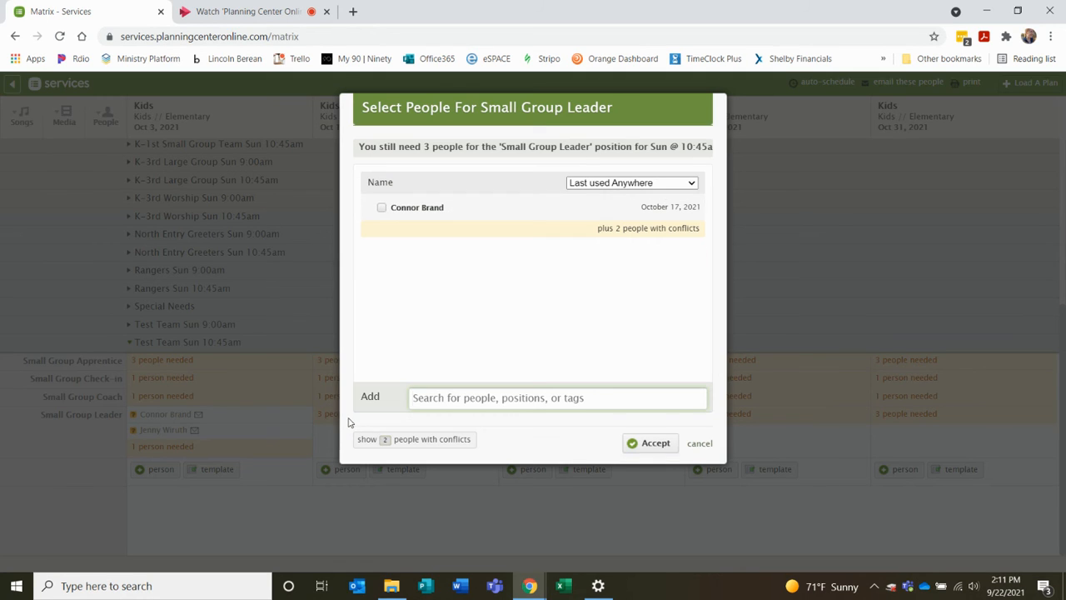
mouse_move(376, 214)
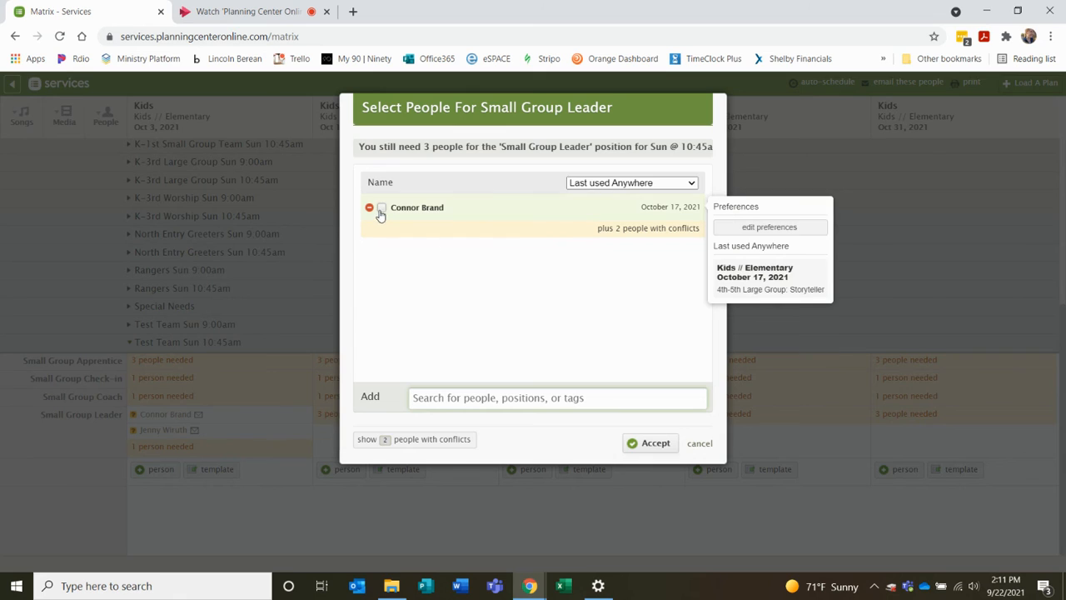
click(381, 209)
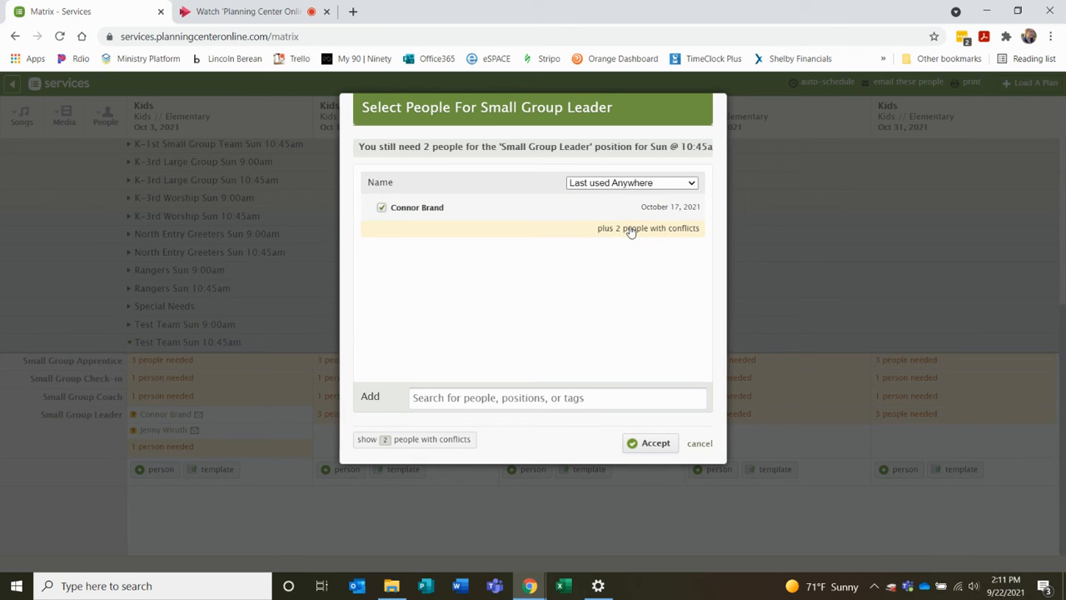
click(655, 231)
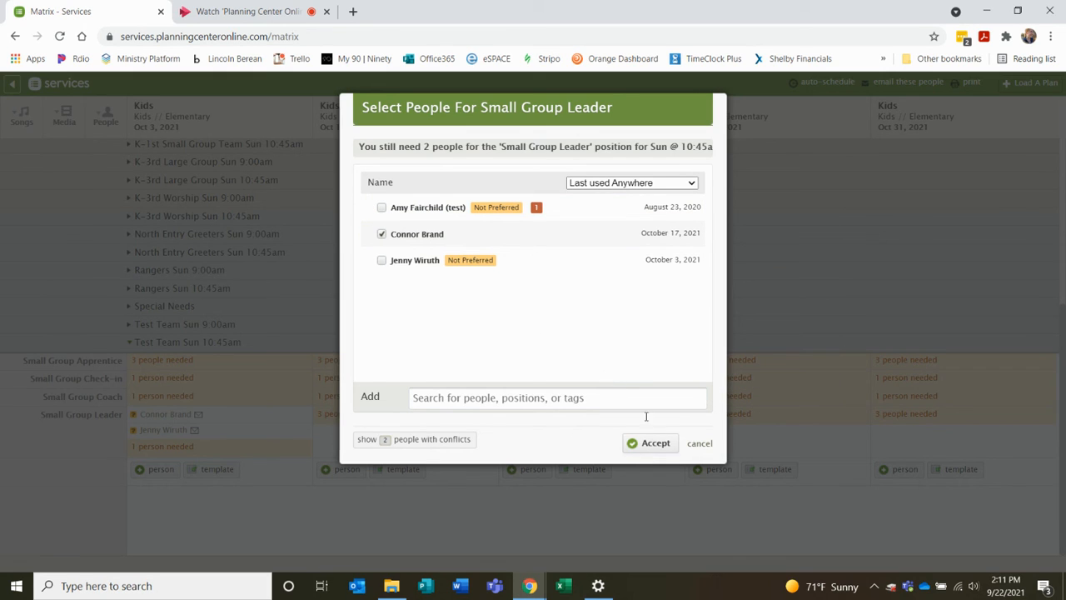
click(645, 450)
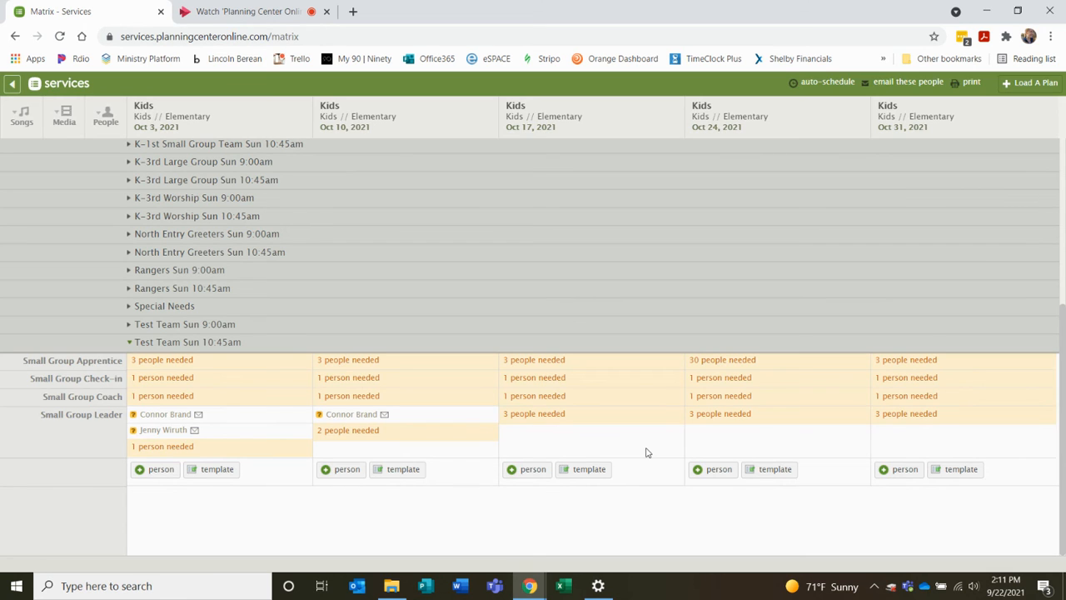
Schedule the team member without conflicts as the October 17 Small Group Leader for Test Team Sun 10:45am.
click(529, 420)
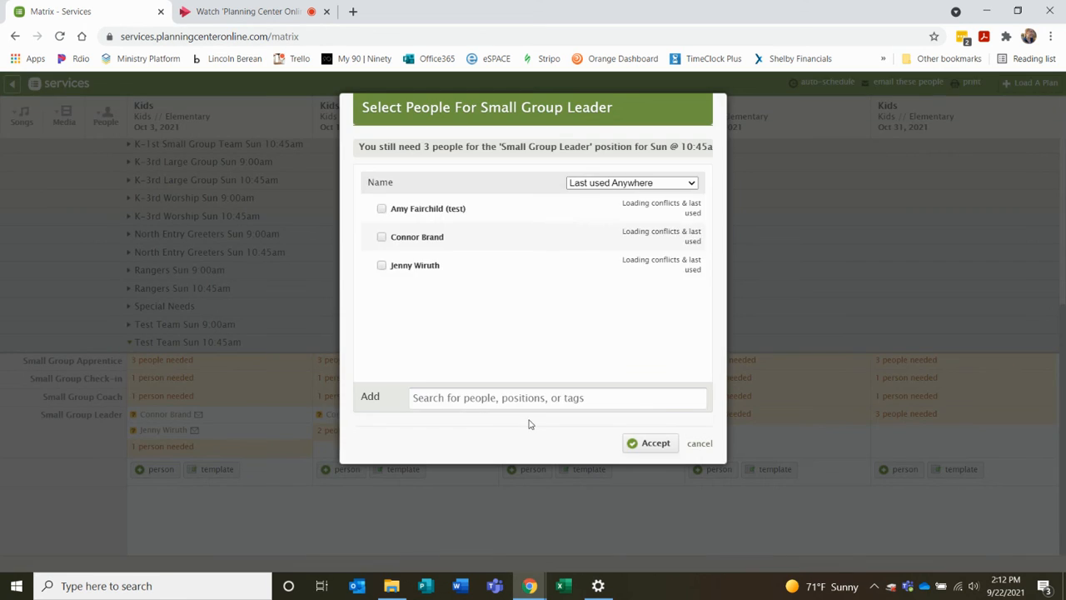
click(381, 208)
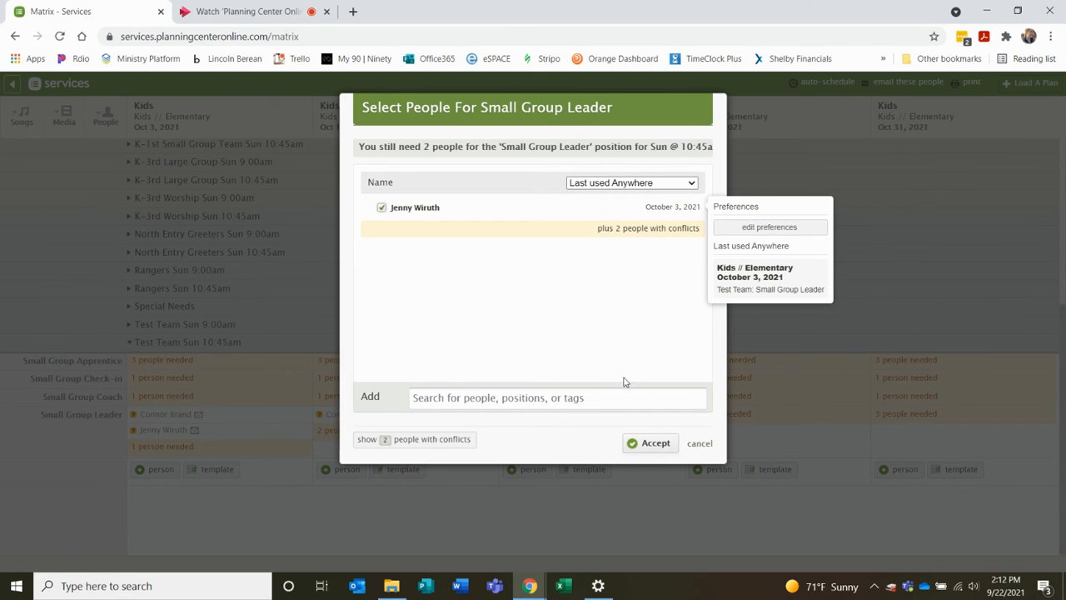
click(655, 444)
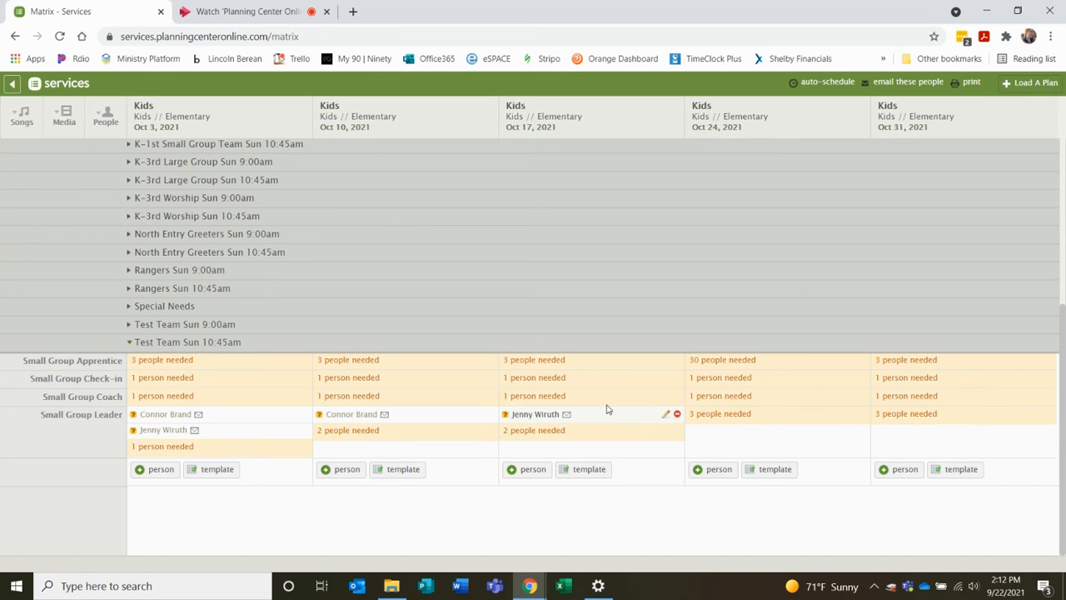
Preview the scheduling email to pending Test Team people in all 5 plans, limited to Sun 10:45am, and cancel it without sending.
click(916, 85)
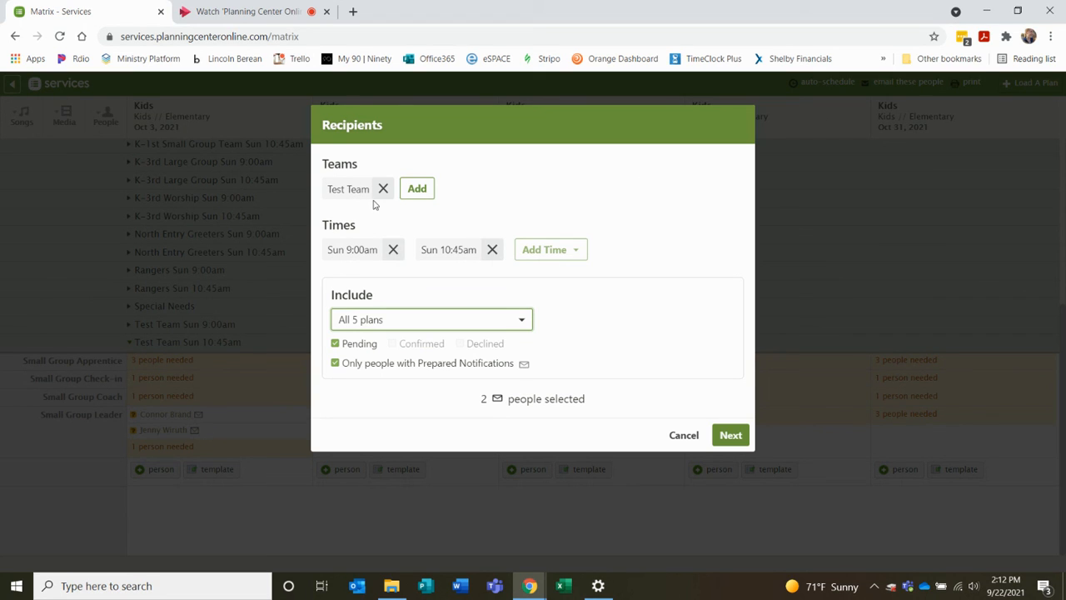
click(395, 254)
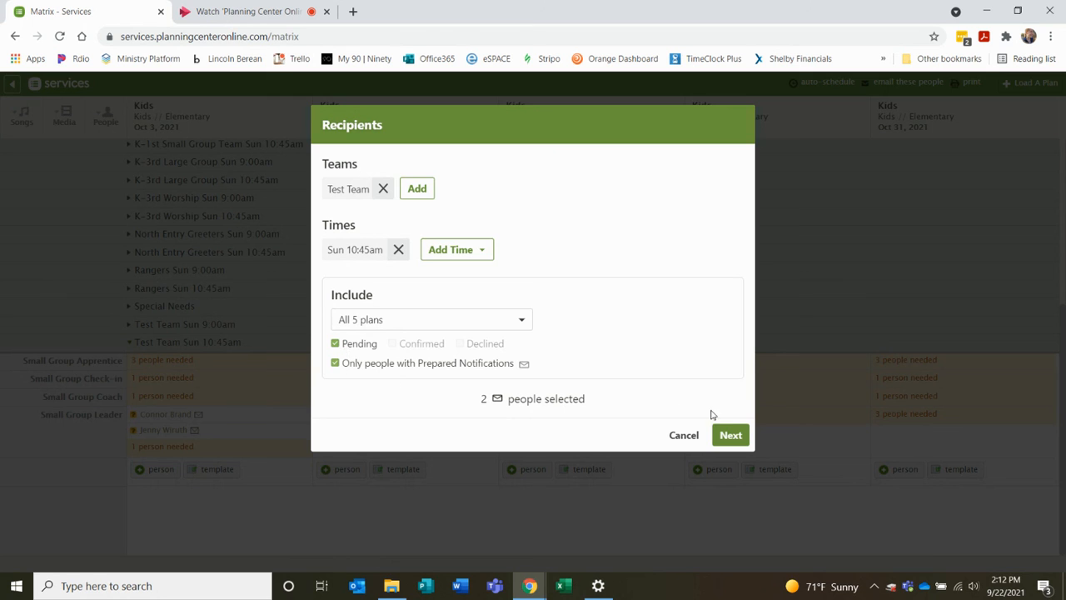
click(733, 437)
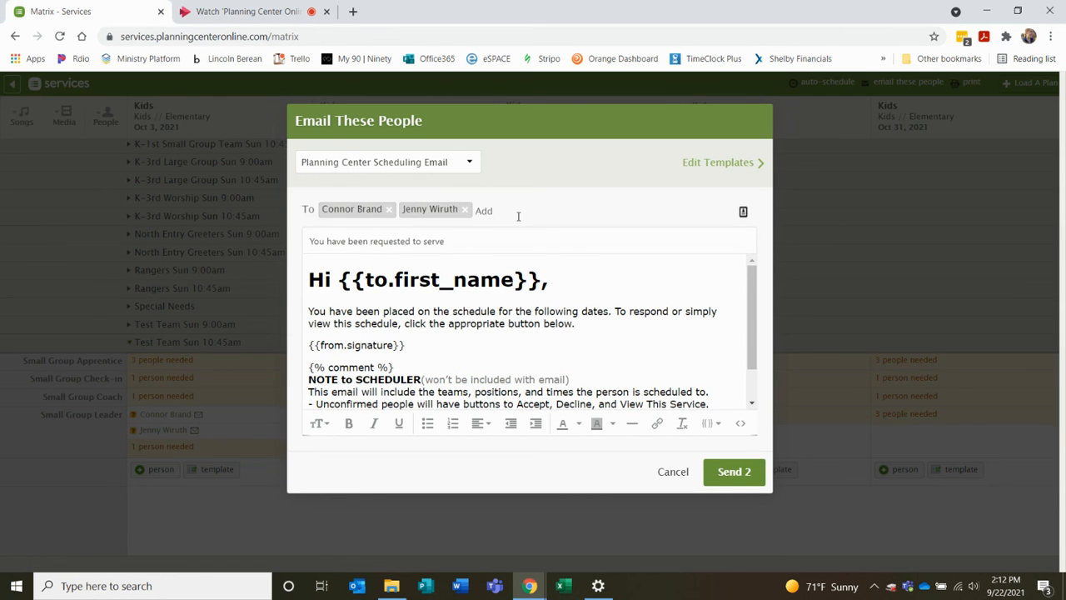
click(673, 472)
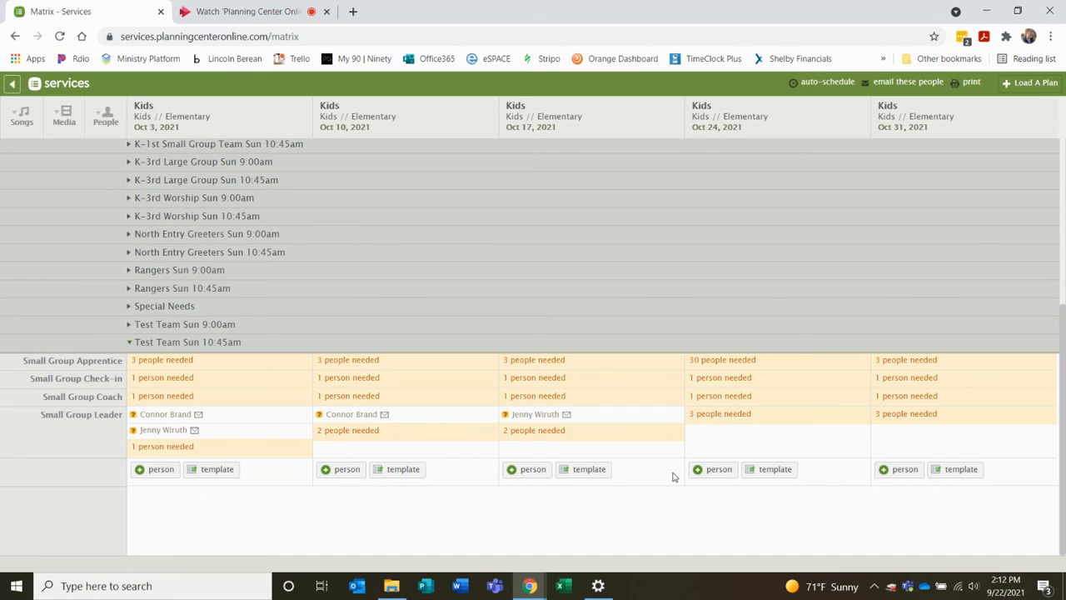
Leave the Matrix and return to the Kids plans overview.
click(11, 86)
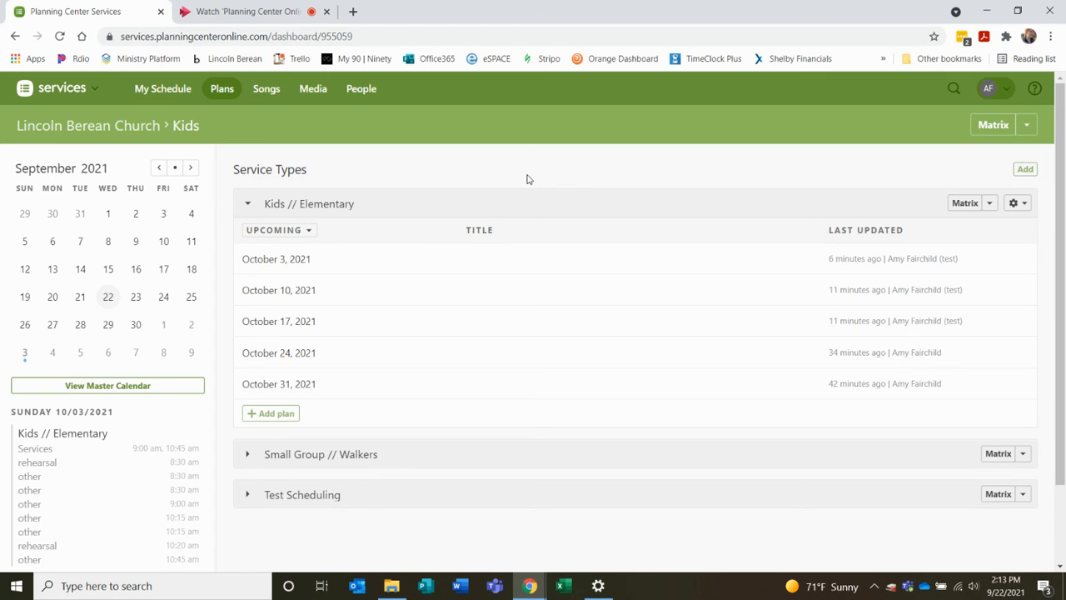
click(260, 11)
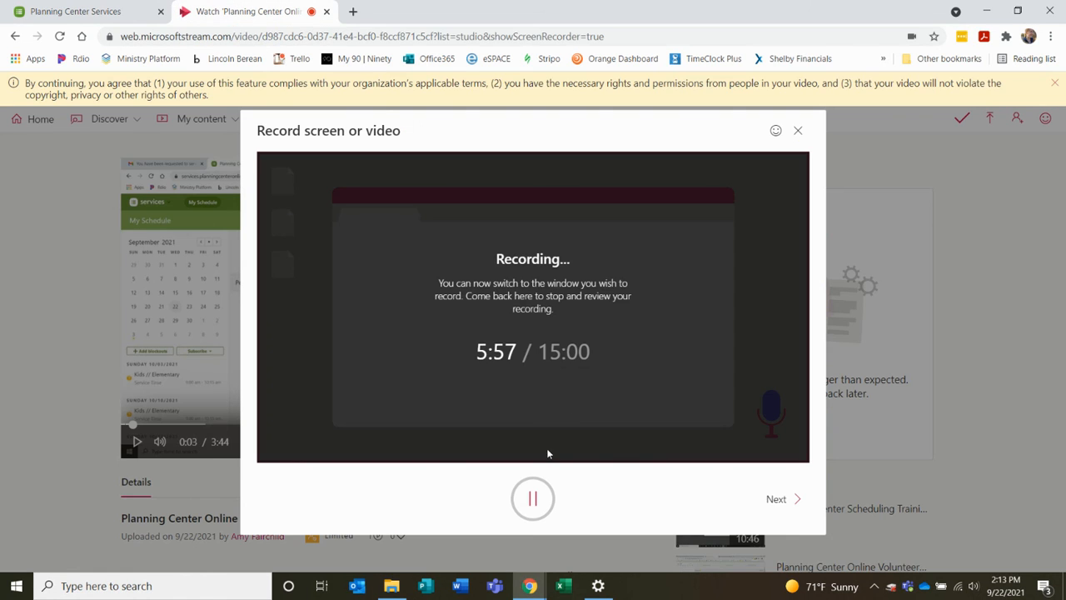